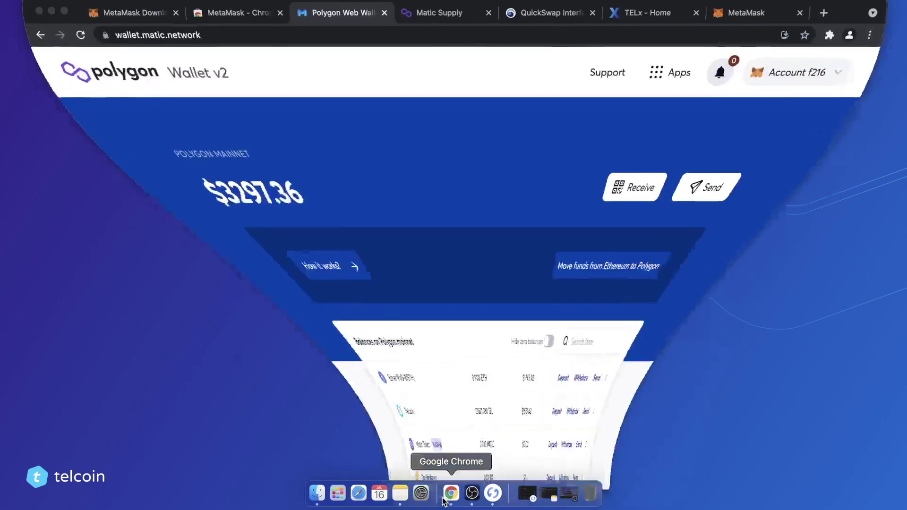
Set up a QuickSwap swap of 0.8 ETH into QUICK.
left_click(551, 30)
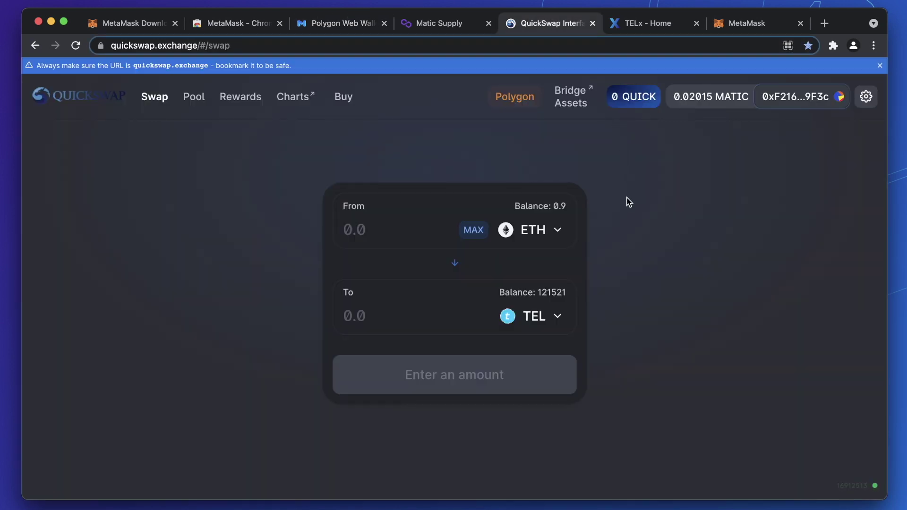
left_click(415, 229)
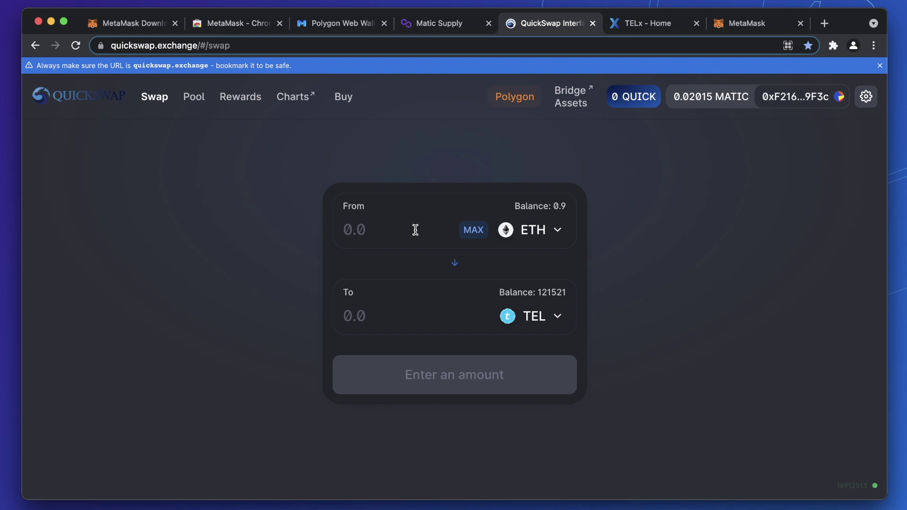
type("0.8")
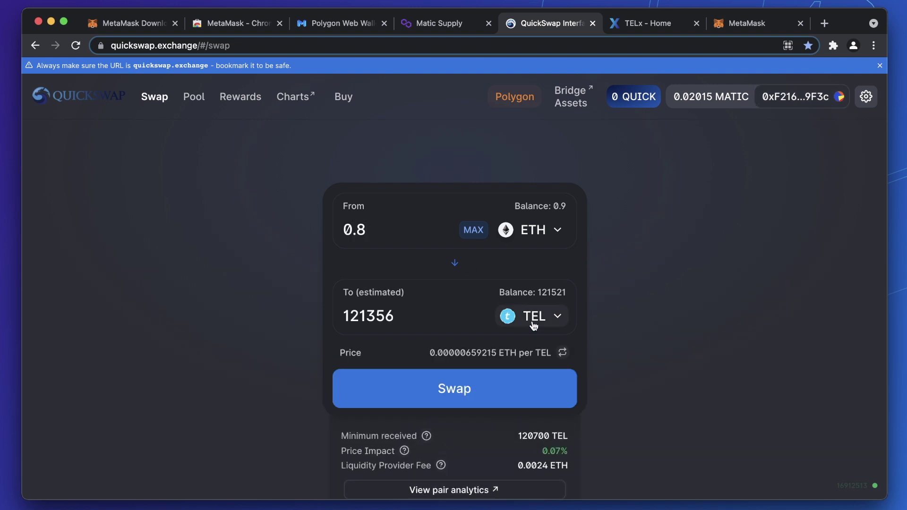
left_click(534, 326)
type("qui")
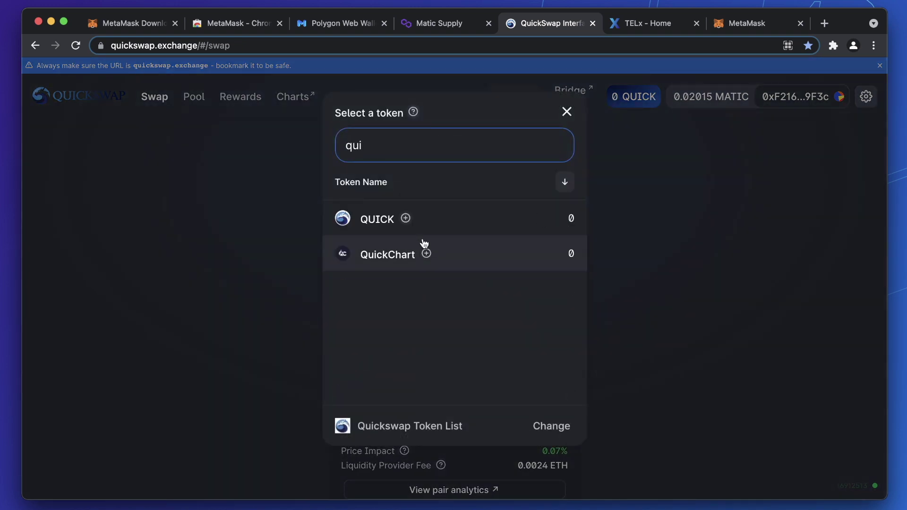
left_click(381, 226)
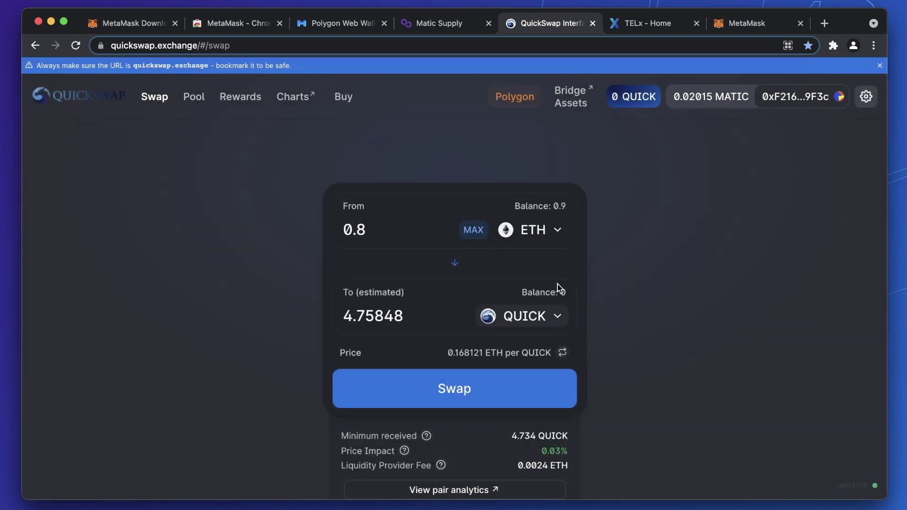
Confirm the 0.8 ETH to QUICK swap in MetaMask and check that it completed.
left_click(510, 390)
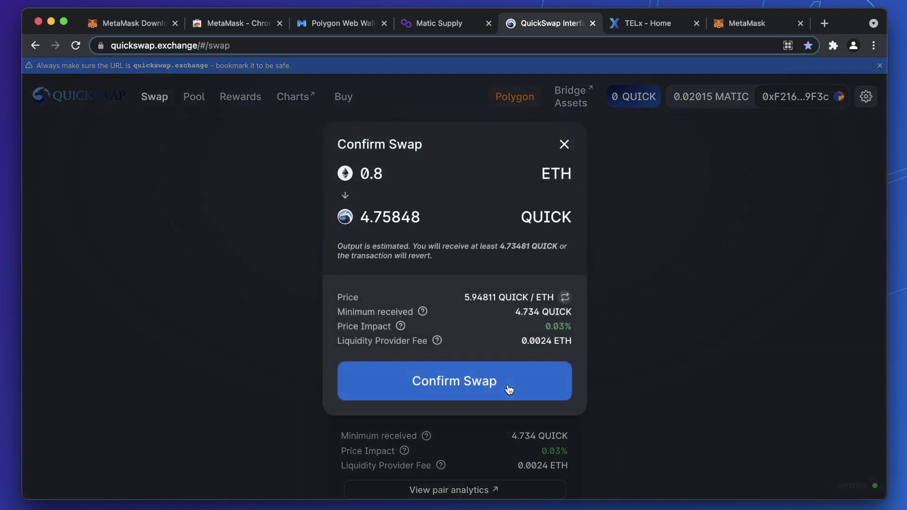
left_click(509, 390)
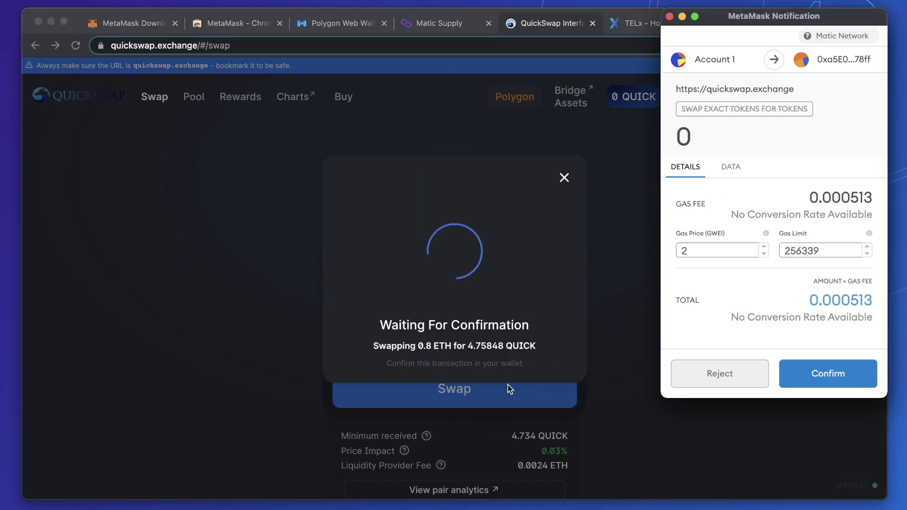
left_click(824, 375)
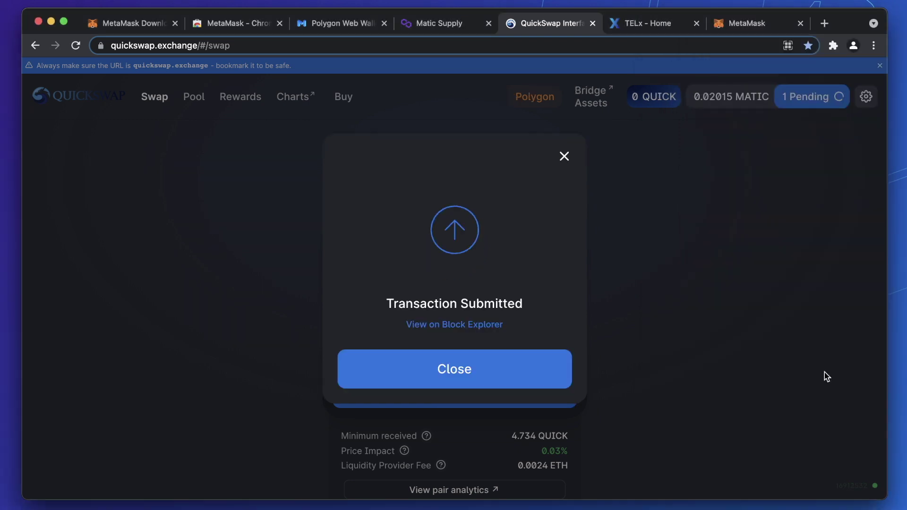
left_click(564, 157)
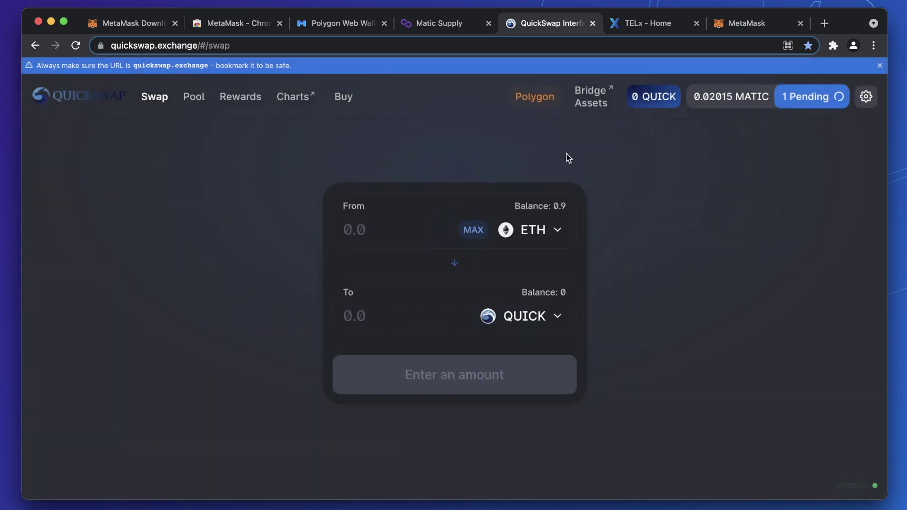
left_click(815, 105)
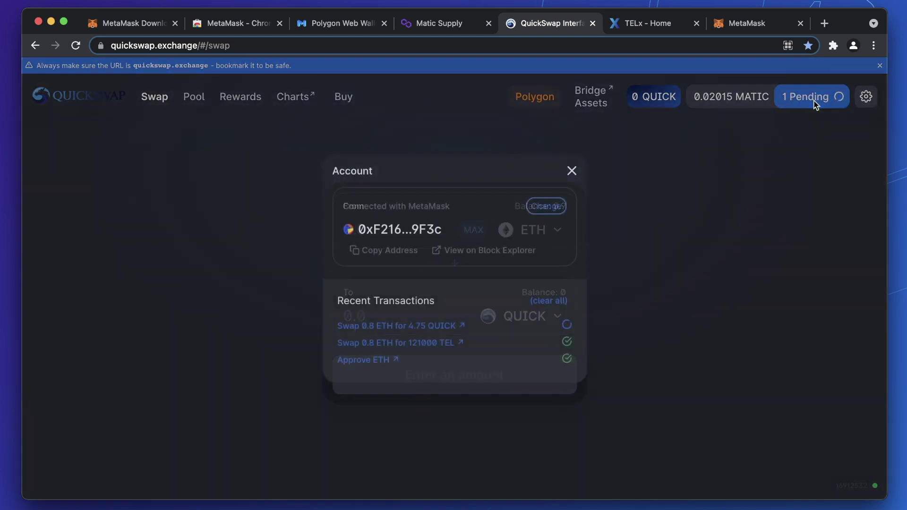
left_click(684, 262)
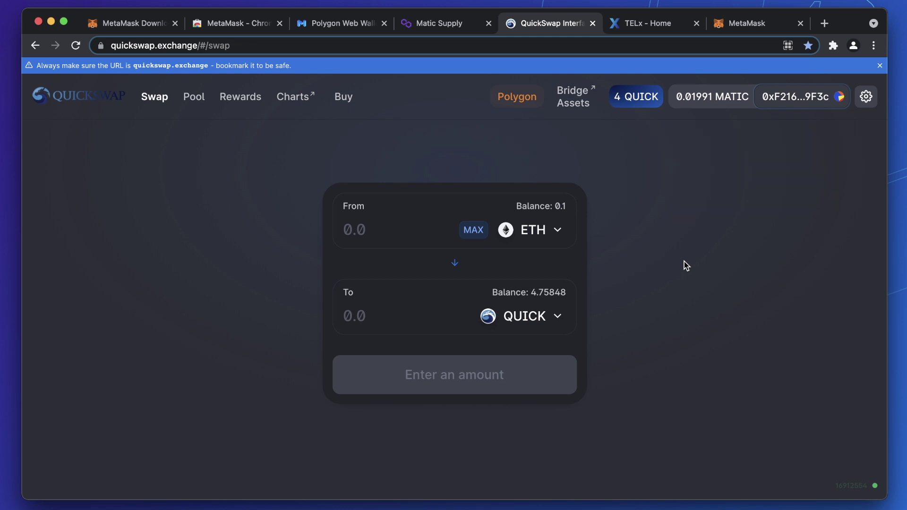
left_click(199, 97)
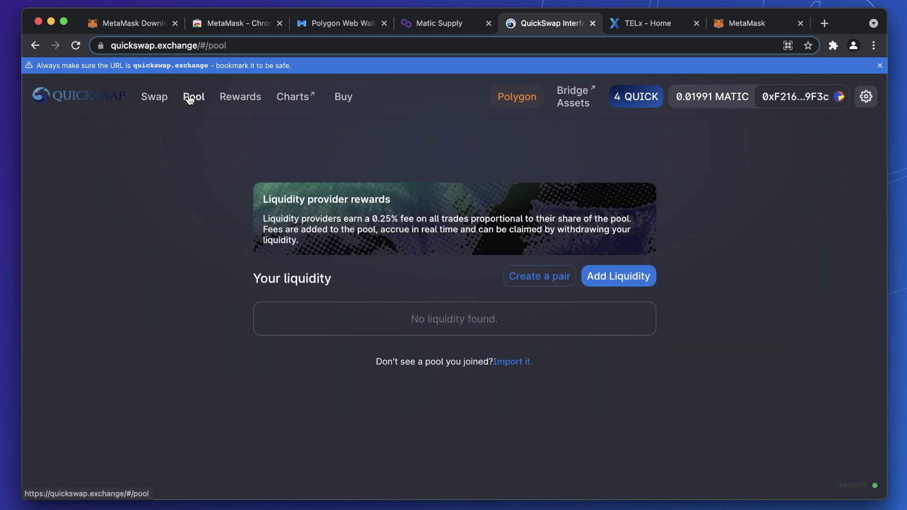
Start a new liquidity position with QUICK and TEL as the token pair.
left_click(620, 277)
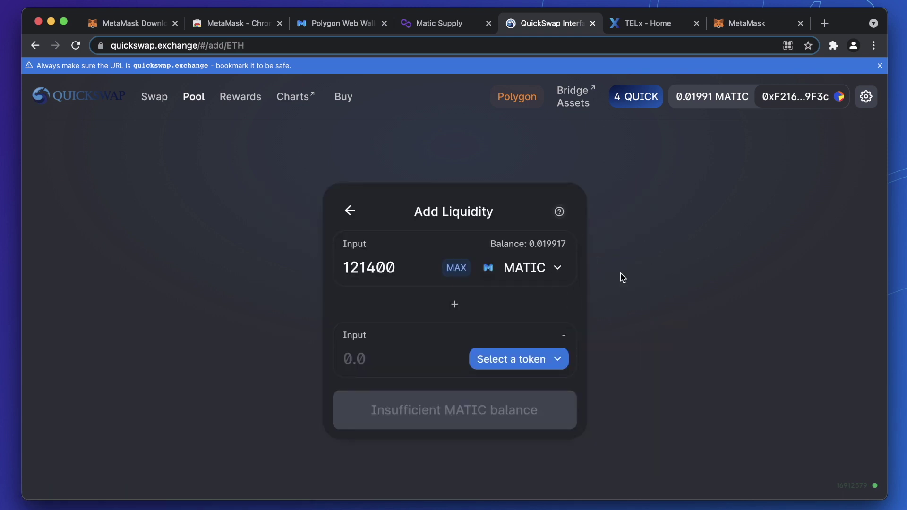
left_click(558, 268)
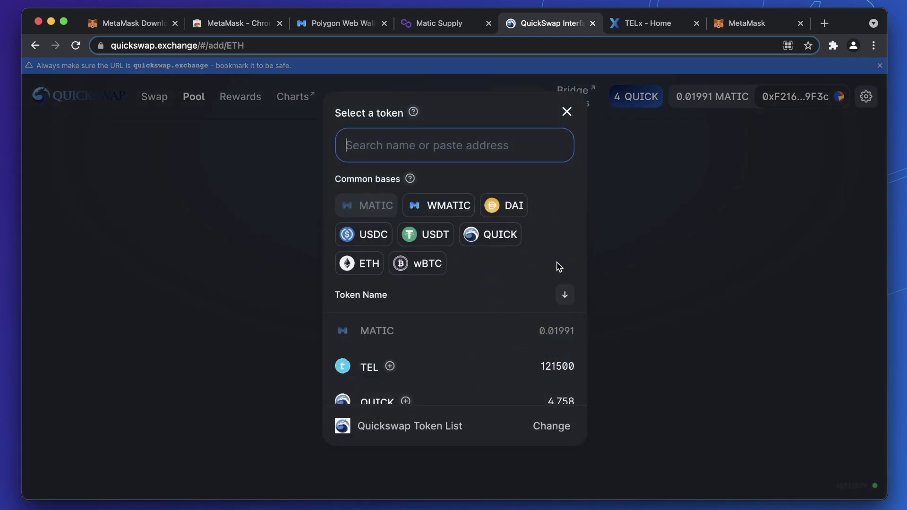
left_click(509, 237)
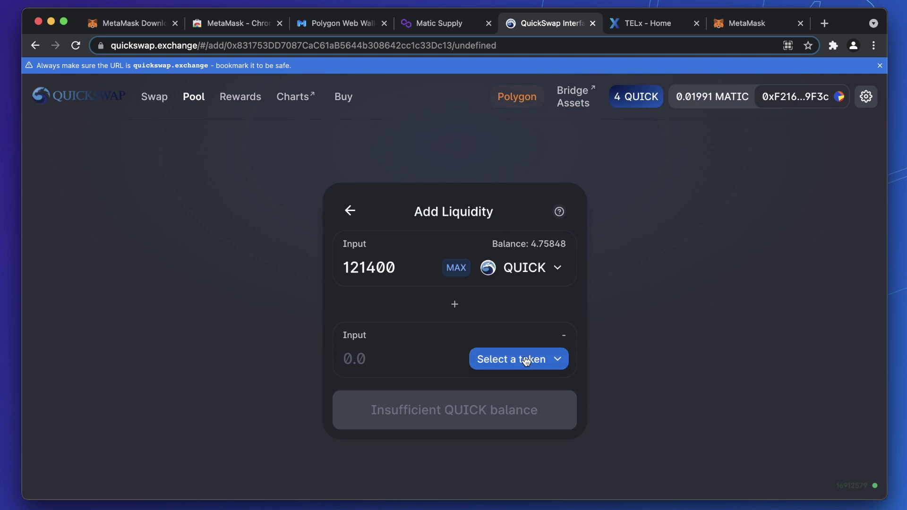
left_click(528, 357)
type("tel")
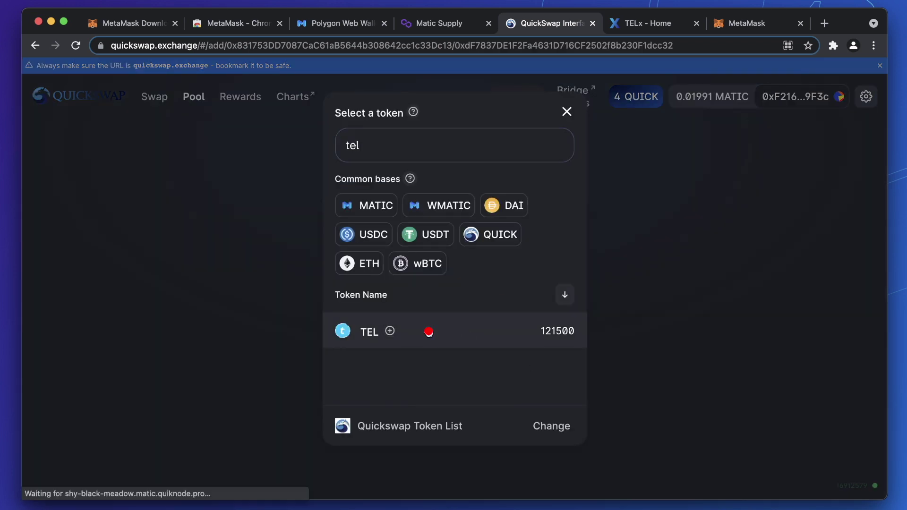
left_click(427, 331)
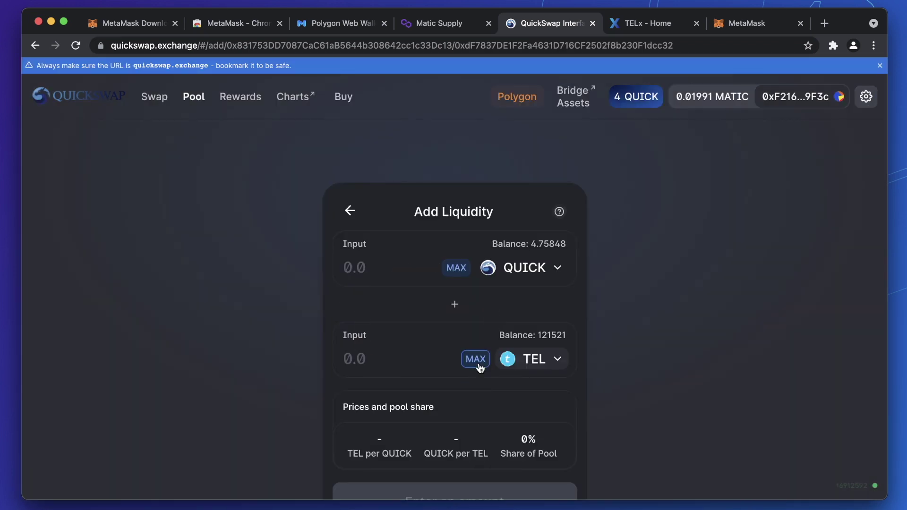
Fill the maximum deposit (about 4.758 QUICK, 120944 TEL) and request QUICK spending approval.
left_click(453, 268)
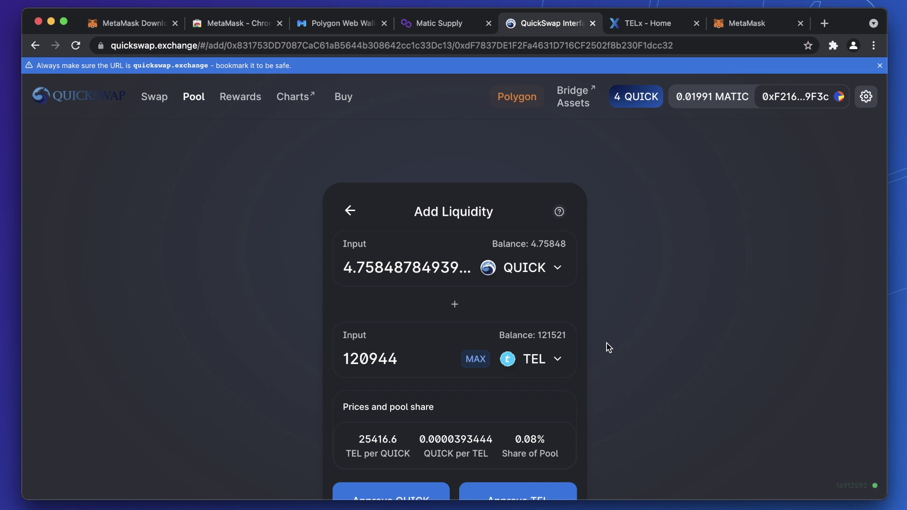
scroll(609, 348, "down", 5)
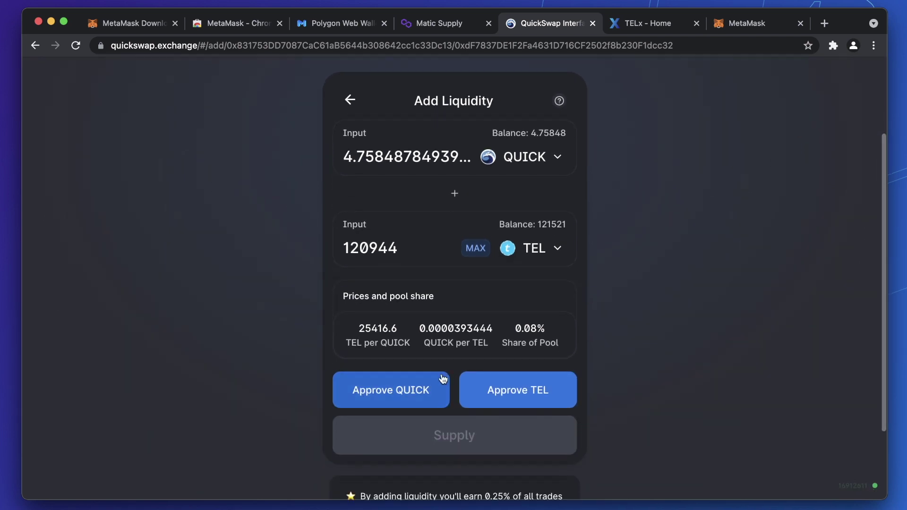
left_click(422, 394)
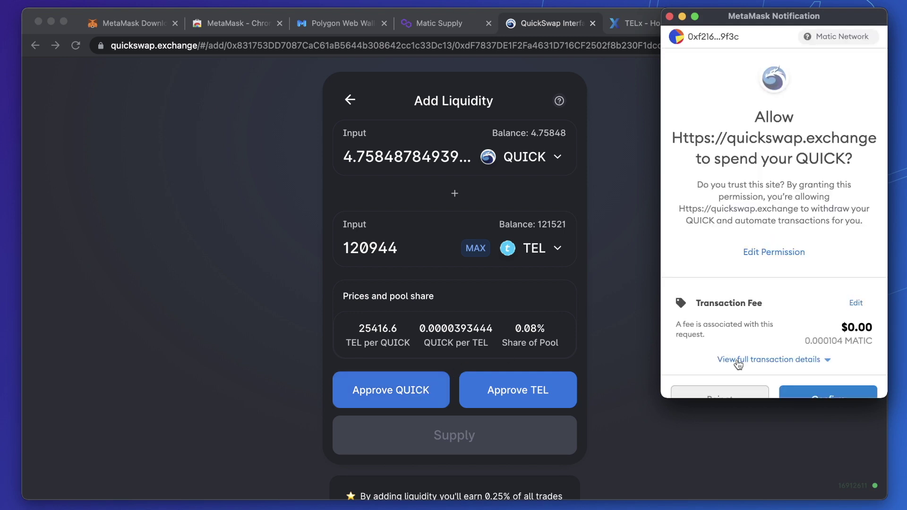
Approve QuickSwap to spend both QUICK and TEL in the wallet.
scroll(735, 360, "down", 1)
left_click(835, 378)
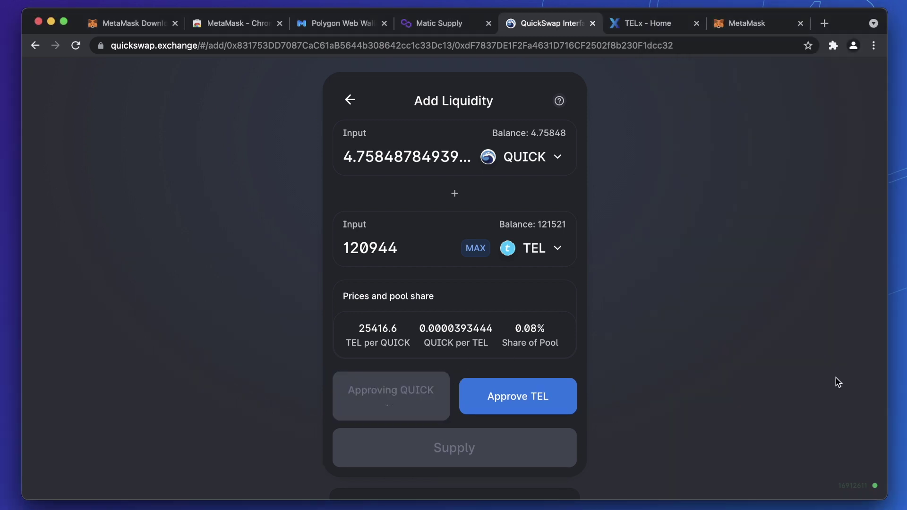
left_click(532, 401)
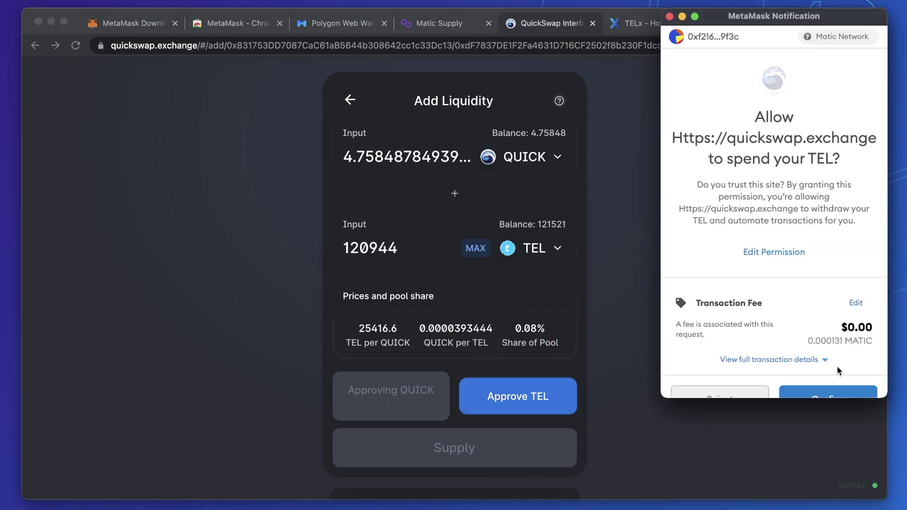
scroll(837, 374, "down", 1)
left_click(836, 378)
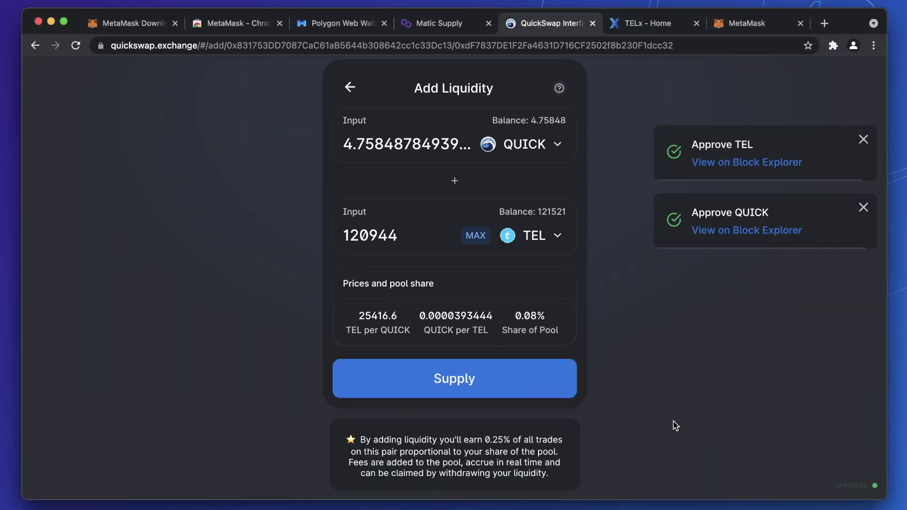
Supply 4.75 QUICK and 120000 TEL to the pool and verify the transaction confirmed.
left_click(561, 378)
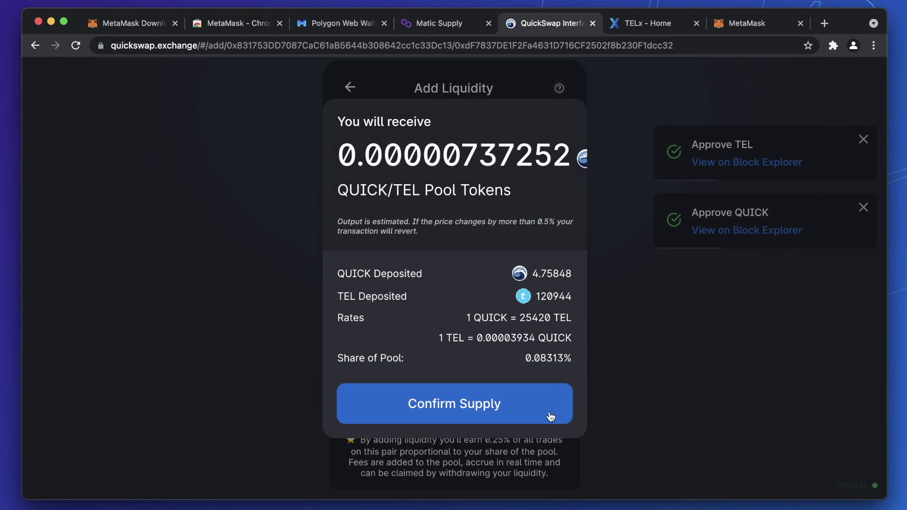
left_click(551, 417)
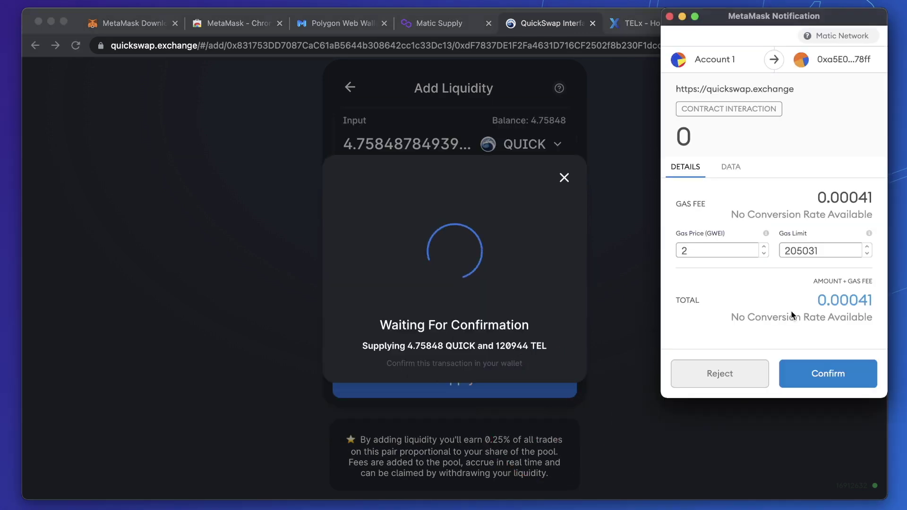
left_click(830, 376)
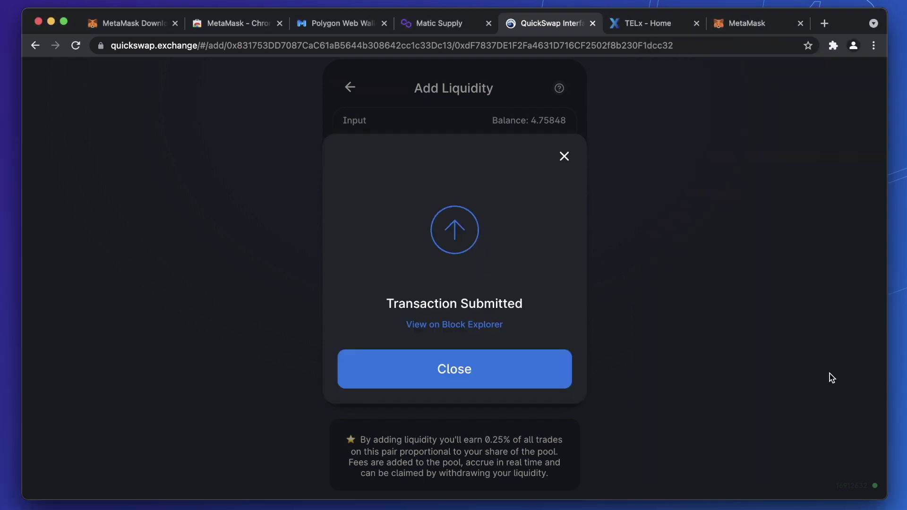
left_click(550, 385)
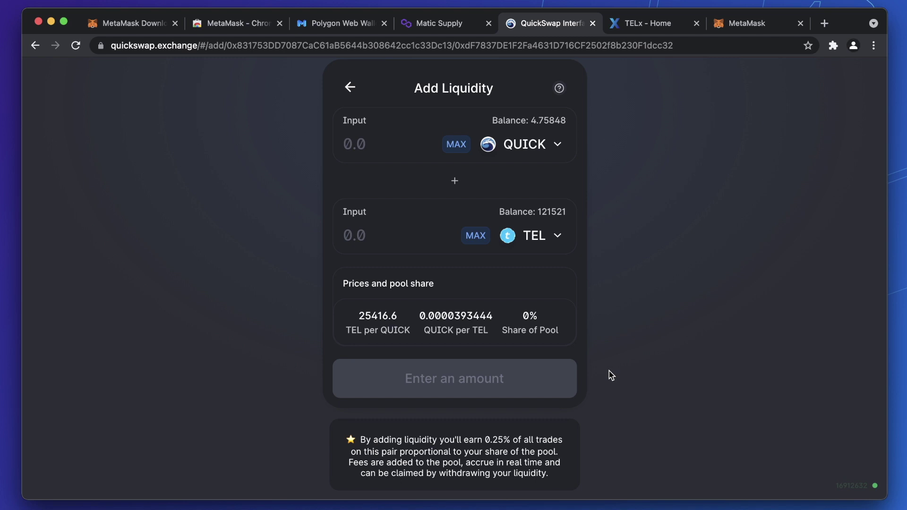
scroll(609, 371, "up", 3)
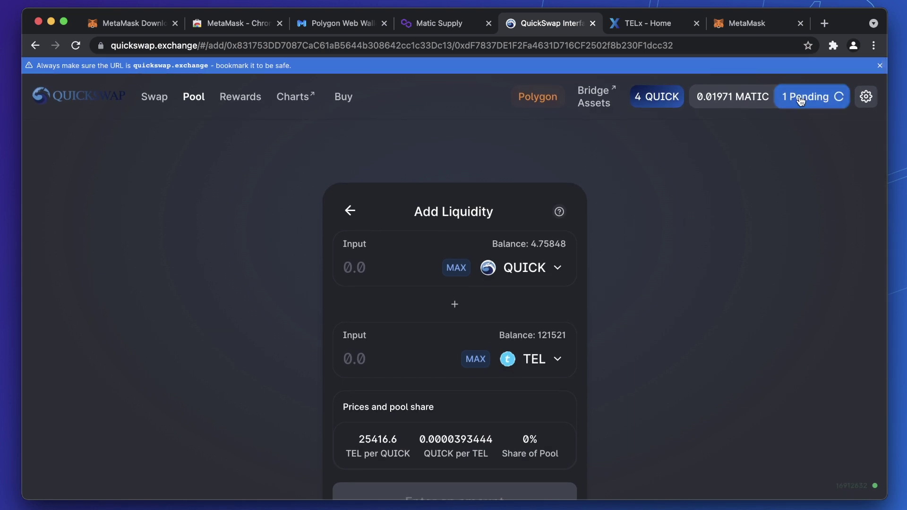
left_click(800, 101)
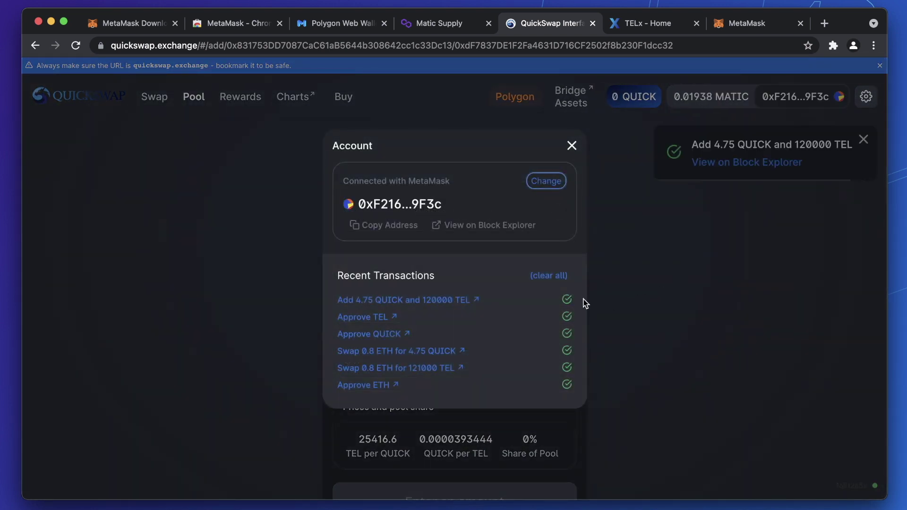
left_click(643, 339)
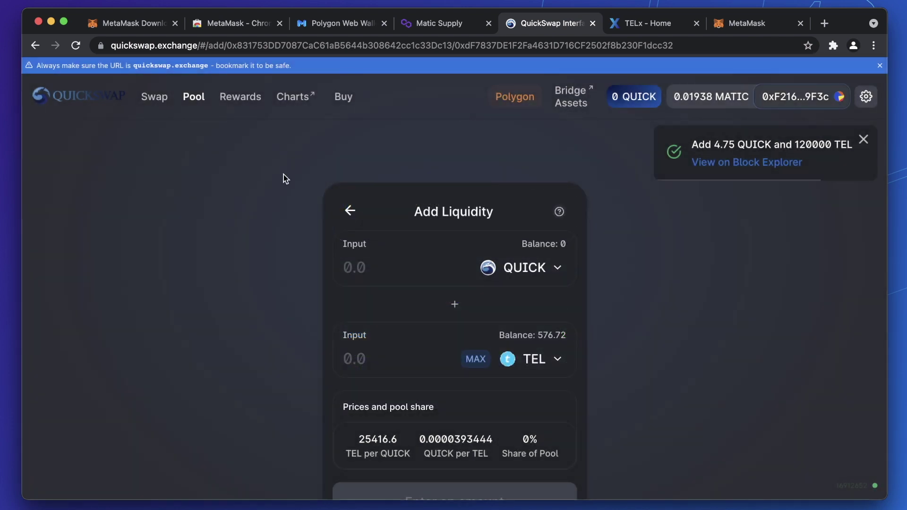
Expand the QUICK/TEL position showing 4.75848 QUICK, 120944 TEL and a 0.08% share.
left_click(195, 96)
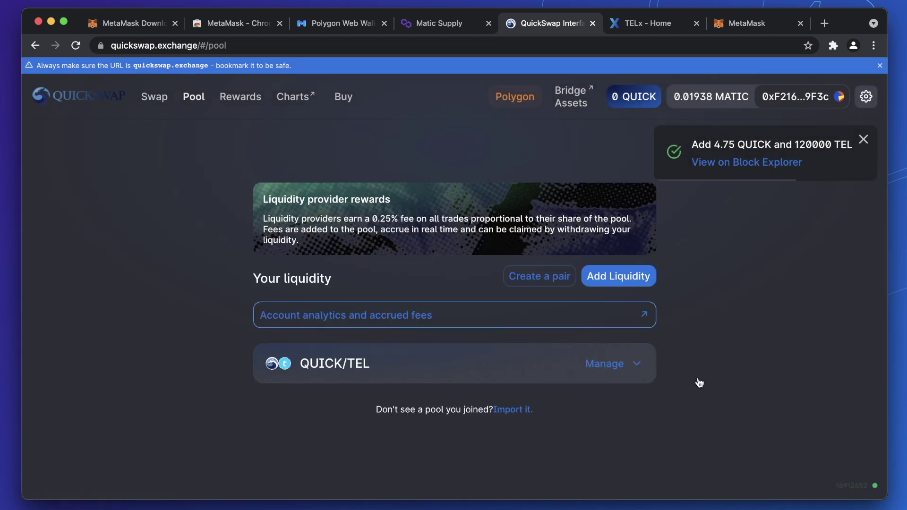
left_click(623, 368)
scroll(743, 400, "down", 1)
scroll(744, 401, "down", 2)
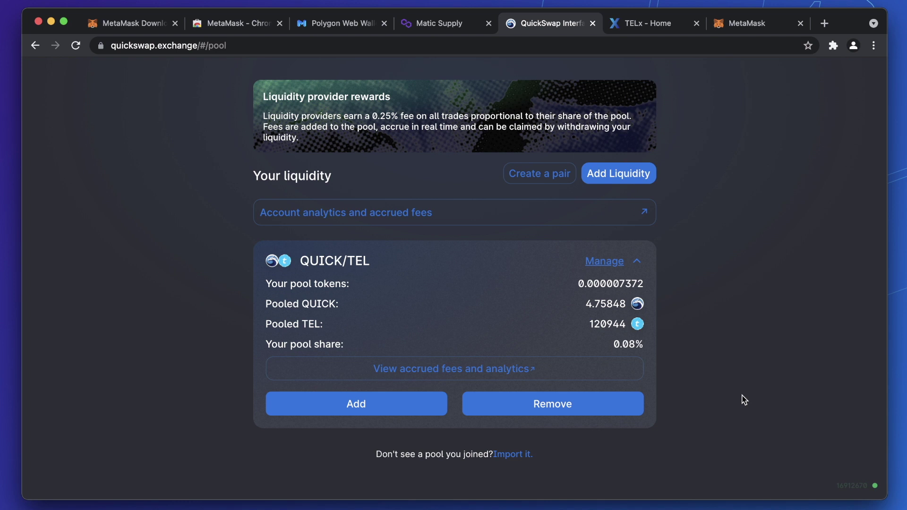
Switch to the TELx site, inspect its web address, and check the connected wallet.
left_click(641, 22)
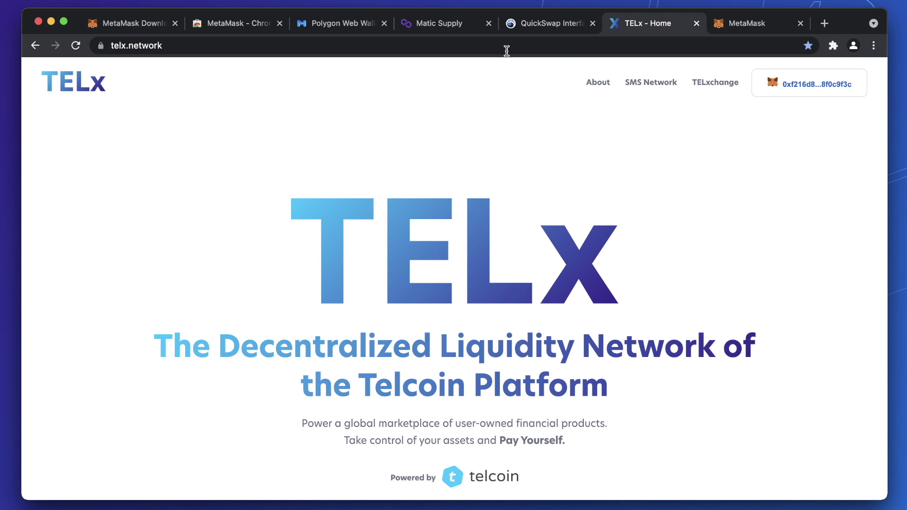
left_click(484, 45)
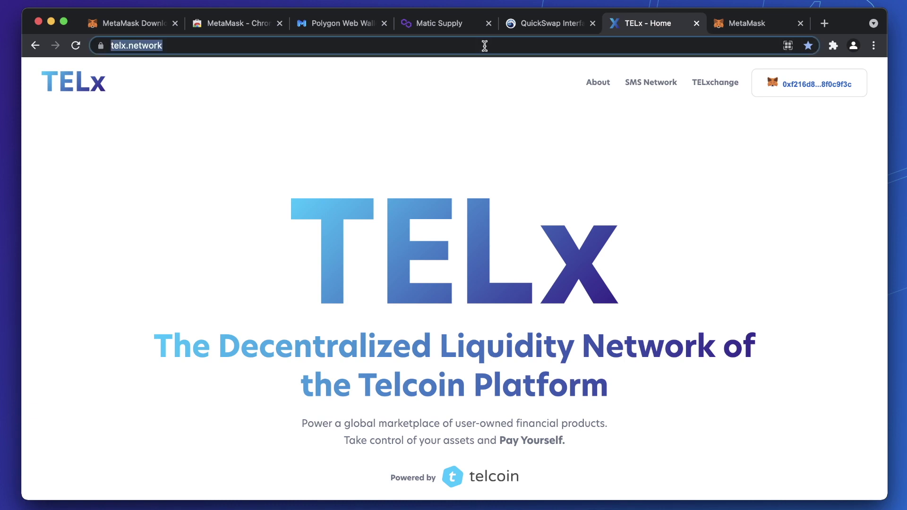
left_click(484, 46)
double_click(485, 46)
left_click(485, 45)
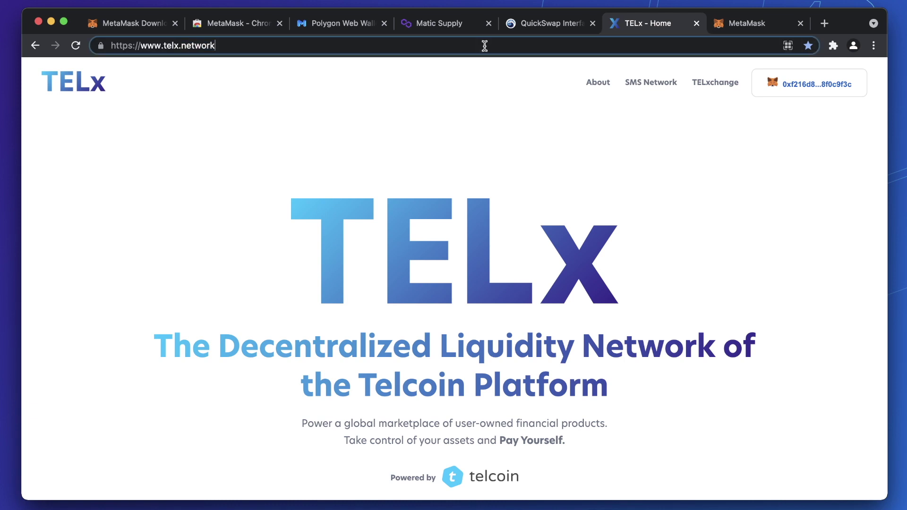
left_click(481, 106)
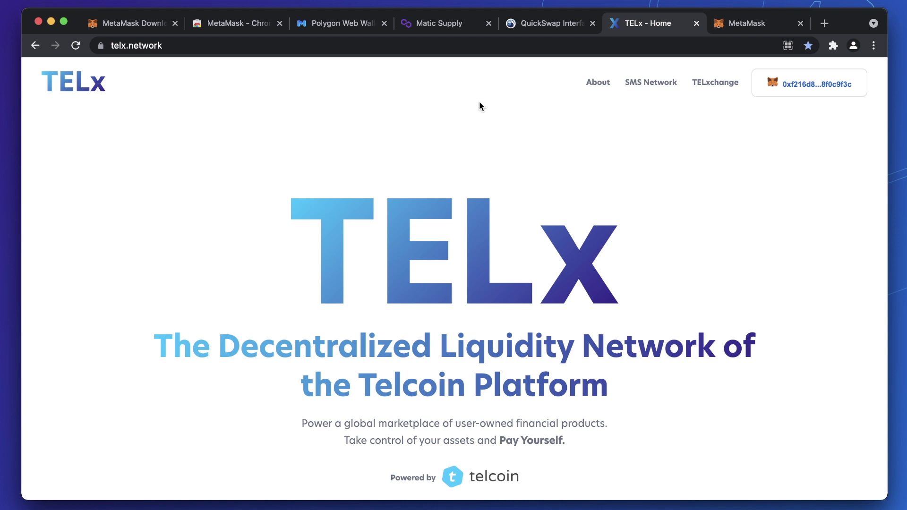
left_click(792, 93)
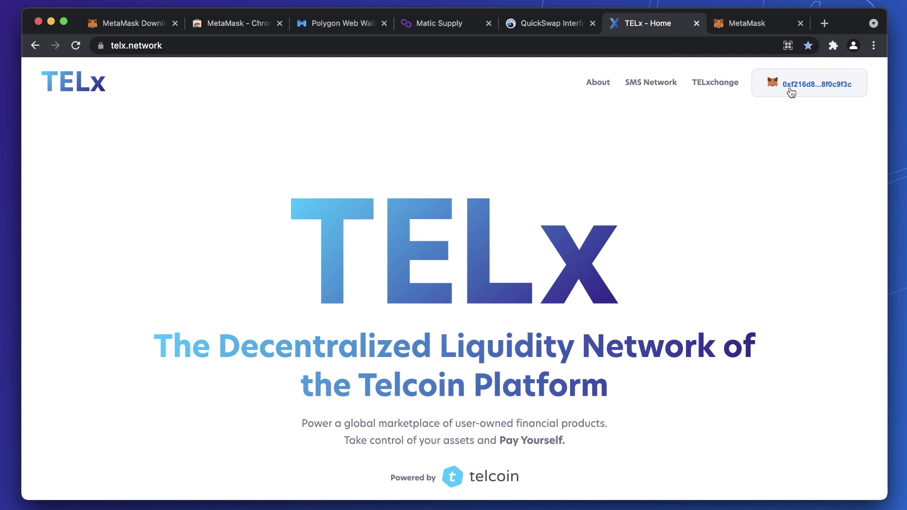
Navigate TELxchange to the TEL-QUICK LP mining contract and scroll to its Stake section.
left_click(716, 83)
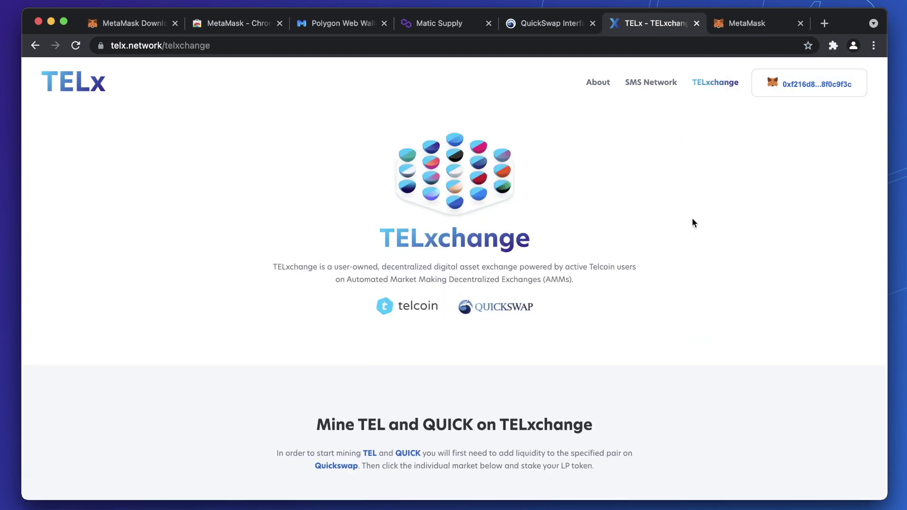
scroll(694, 222, "down", 2)
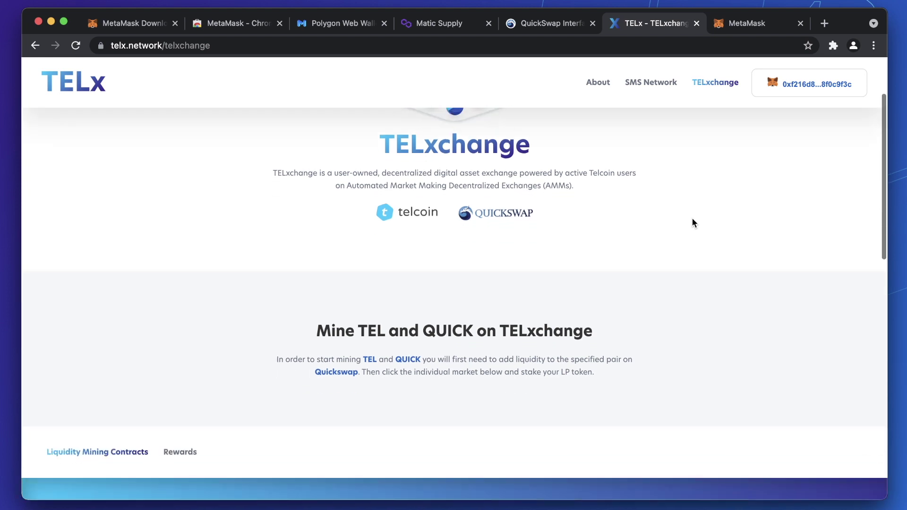
scroll(693, 222, "down", 4)
scroll(693, 222, "down", 2)
scroll(694, 222, "down", 2)
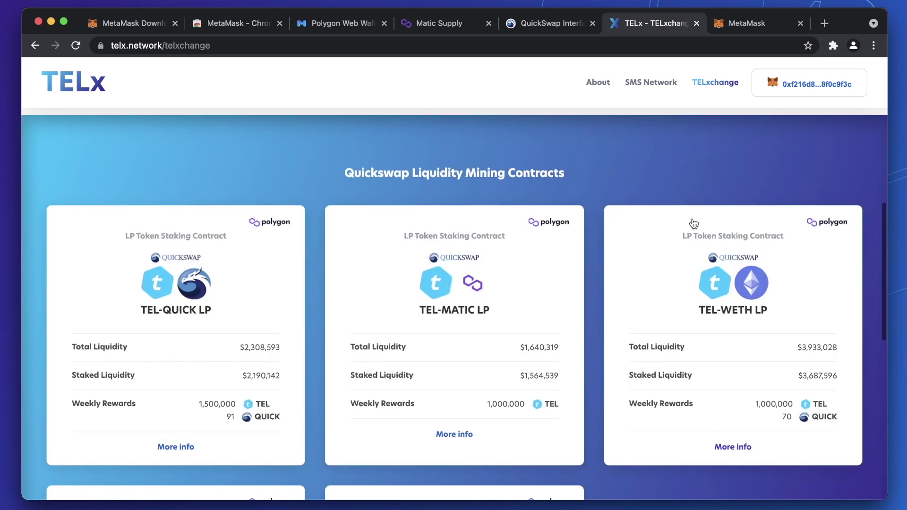
left_click(190, 282)
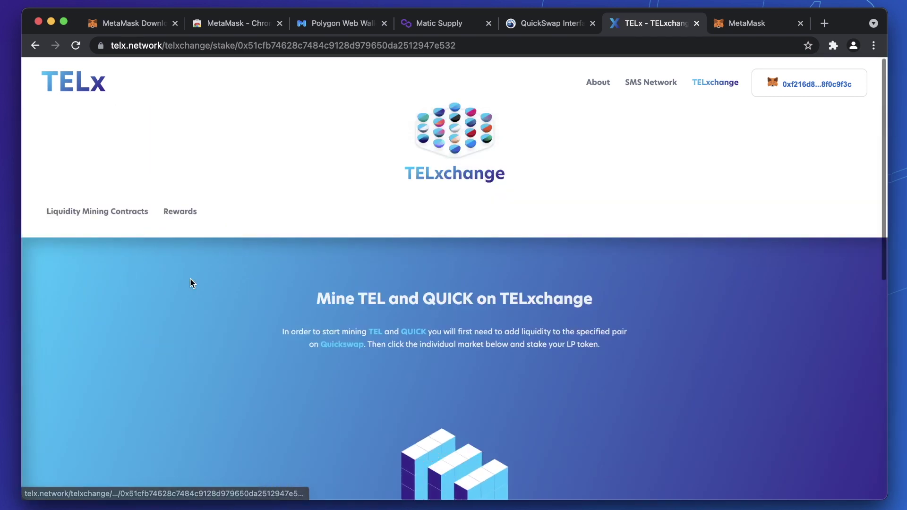
scroll(586, 326, "down", 2)
scroll(592, 329, "down", 2)
scroll(592, 329, "down", 3)
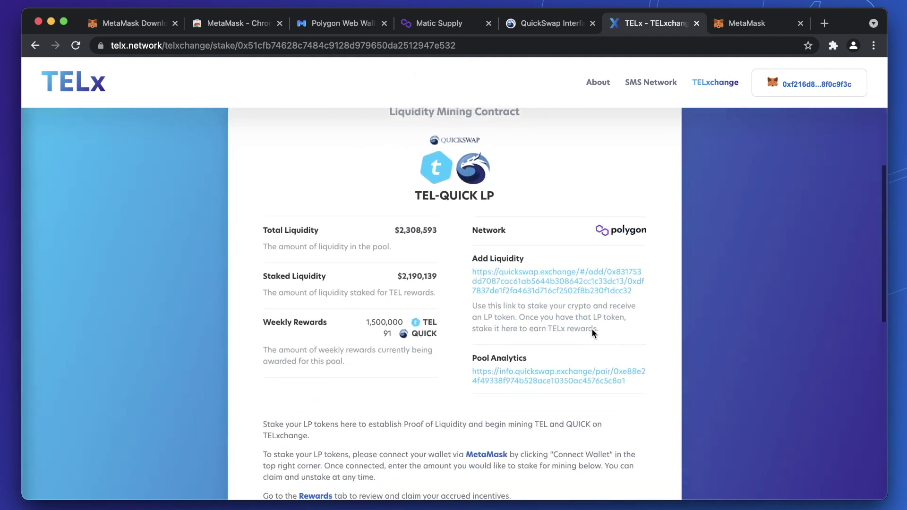
scroll(593, 330, "down", 2)
scroll(592, 334, "down", 1)
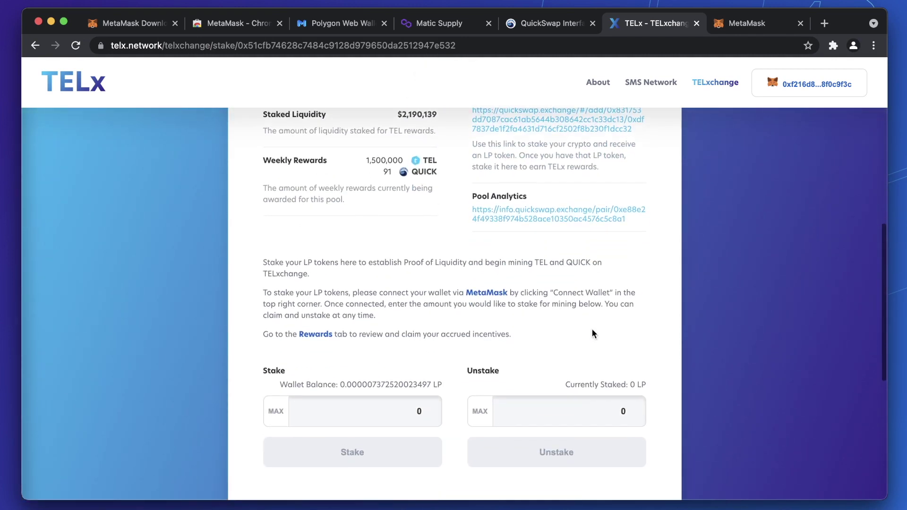
scroll(592, 333, "down", 1)
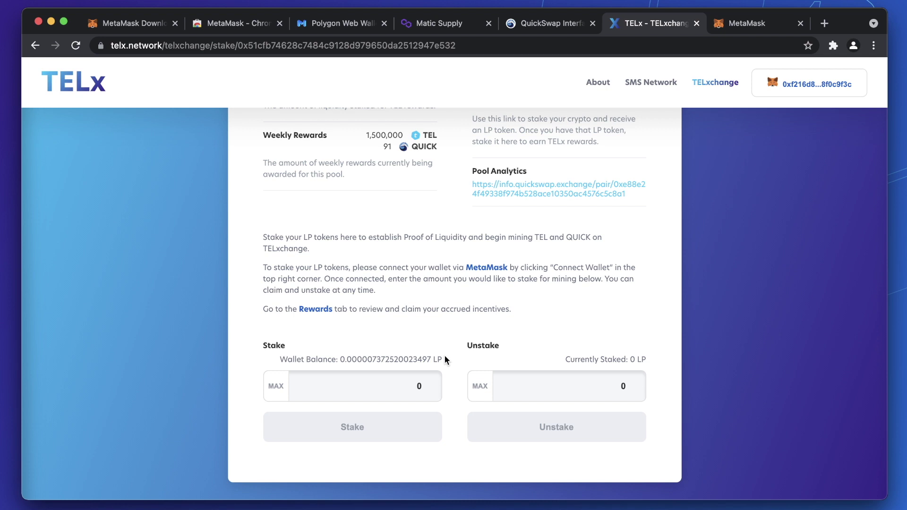
Stake the full 0.000007372520023497 LP balance and approve it in MetaMask.
left_click(276, 387)
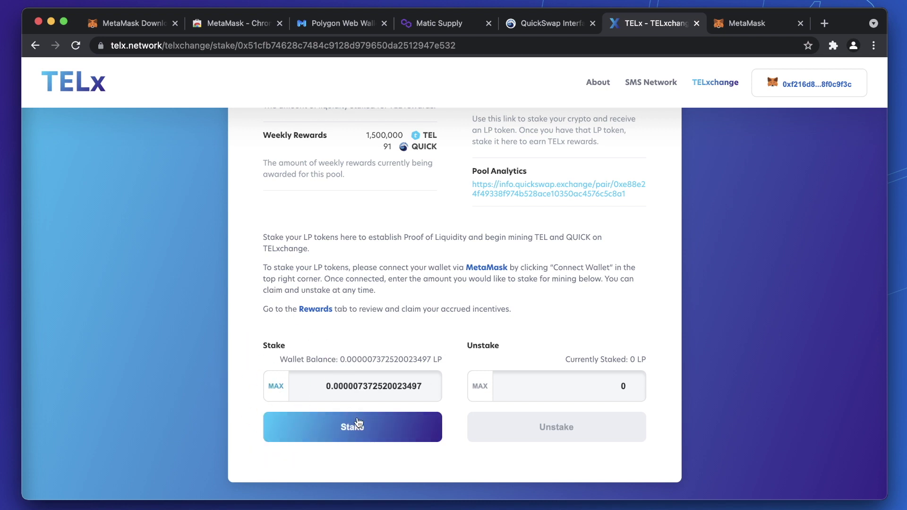
left_click(372, 437)
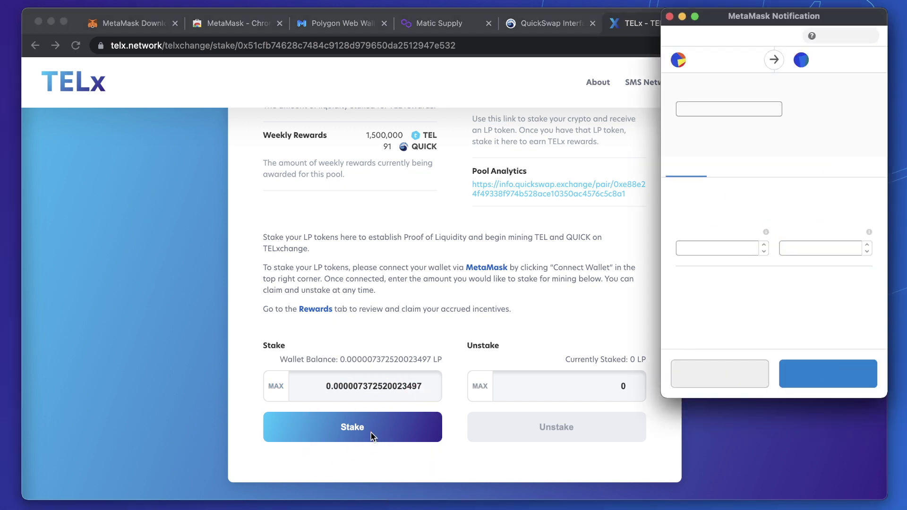
left_click(796, 372)
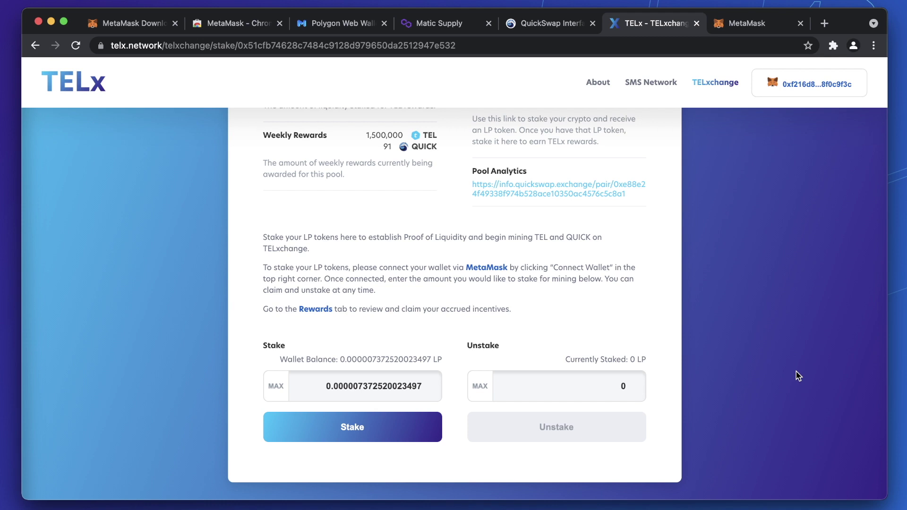
Reload the page and confirm all LP now shows as currently staked.
left_click(482, 45)
key("Return")
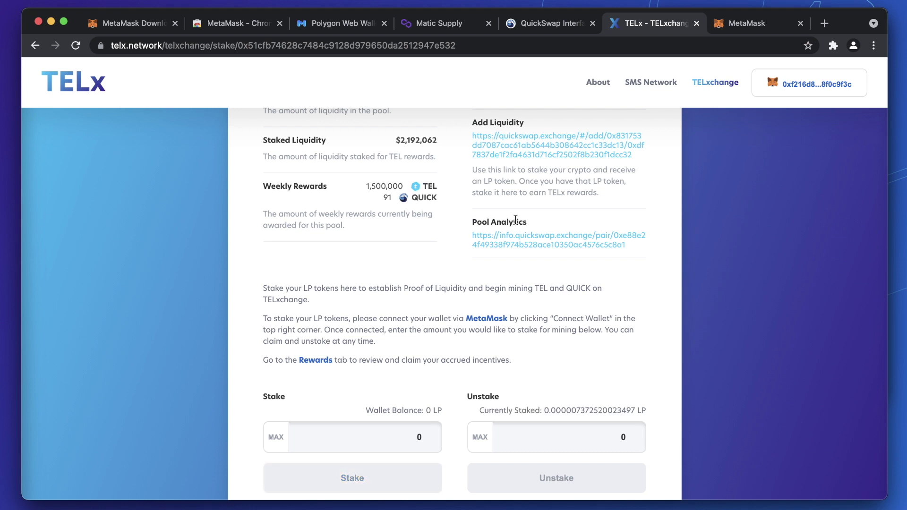
scroll(515, 219, "down", 3)
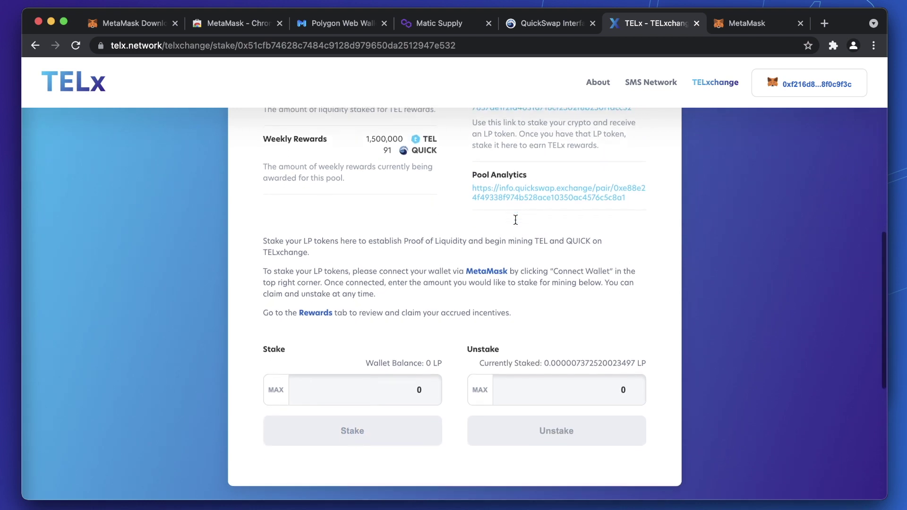
scroll(516, 220, "down", 1)
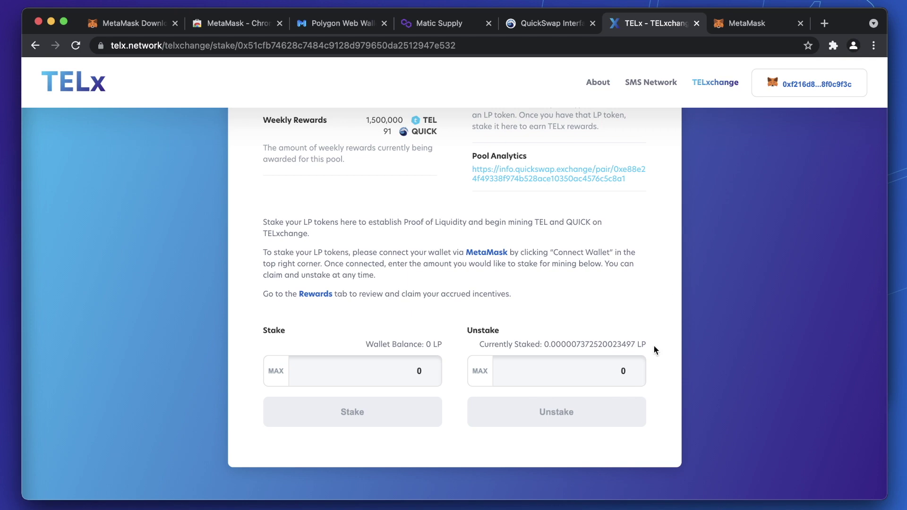
scroll(654, 348, "up", 4)
scroll(655, 348, "up", 3)
scroll(654, 347, "up", 4)
scroll(654, 346, "up", 1)
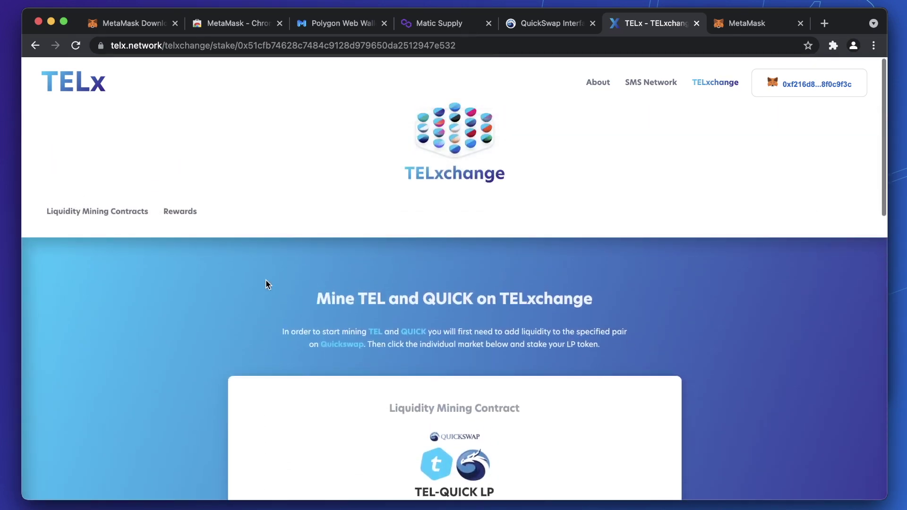
Open TELxchange Rewards to view the $1,919 TEL-QUICK deposit and unclaimed TEL and QUICK.
left_click(184, 215)
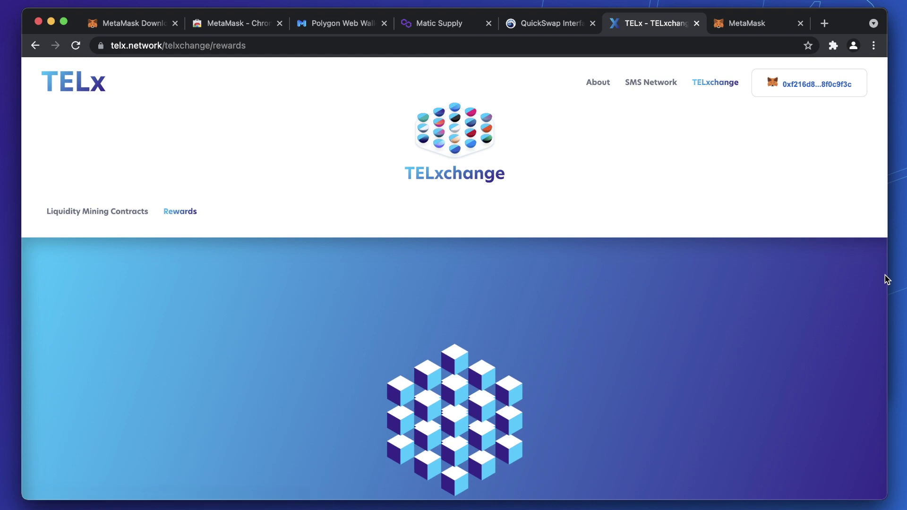
scroll(885, 277, "down", 2)
scroll(885, 278, "down", 1)
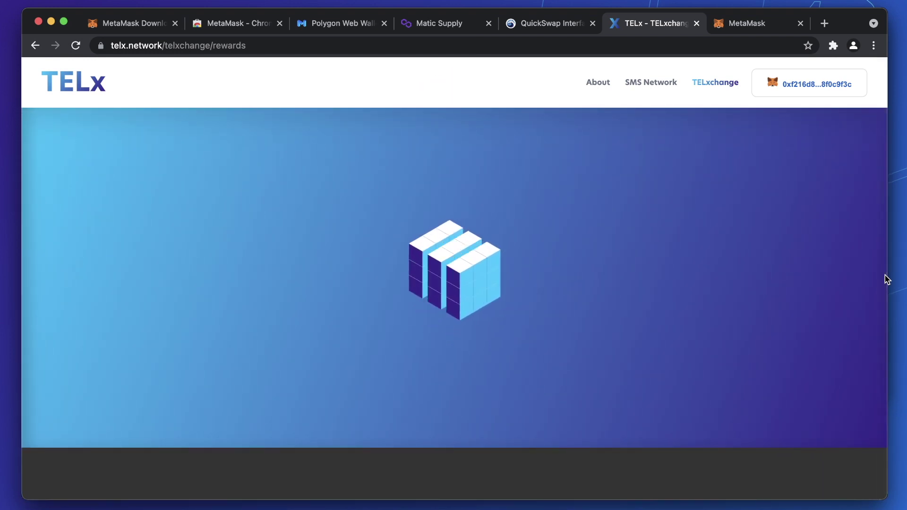